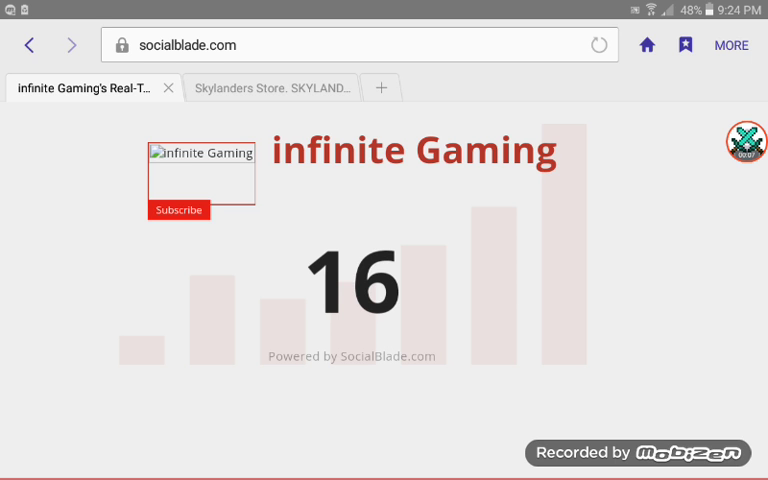
{"action": "scroll", "coordinate": [421, 278], "scroll_direction": "up", "scroll_amount": 5}
{"action": "scroll", "coordinate": [370, 260], "scroll_direction": "up", "scroll_amount": 3}
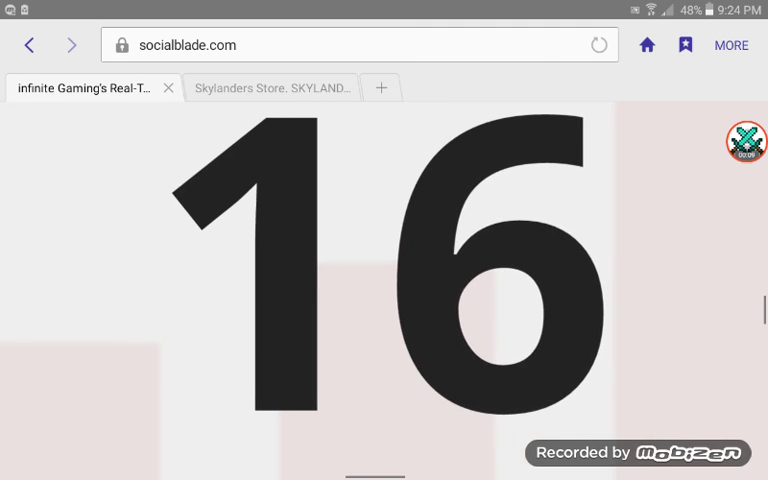
{"action": "scroll", "coordinate": [370, 260], "scroll_direction": "up", "scroll_amount": 2}
{"action": "scroll", "coordinate": [384, 260], "scroll_direction": "right", "scroll_amount": 2}
{"action": "scroll", "coordinate": [384, 260], "scroll_direction": "left", "scroll_amount": 1}
{"action": "scroll", "coordinate": [384, 260], "scroll_direction": "up", "scroll_amount": 1}
{"action": "scroll", "coordinate": [384, 290], "scroll_direction": "up", "scroll_amount": 3}
{"action": "scroll", "coordinate": [384, 290], "scroll_direction": "down", "scroll_amount": 4}
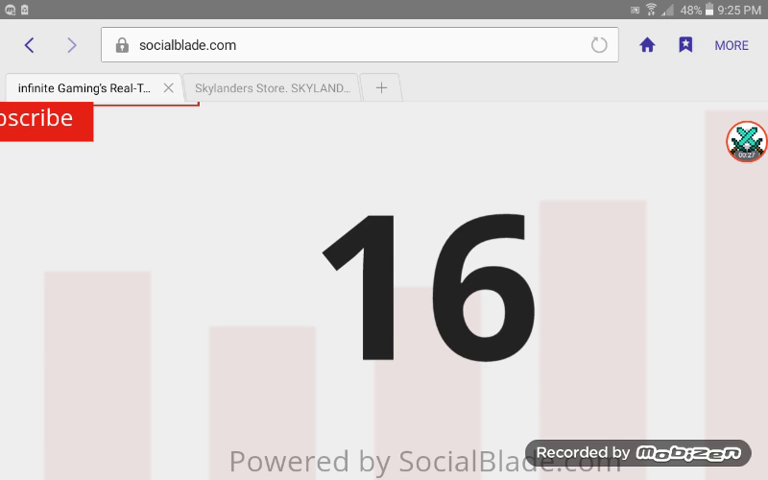
{"action": "scroll", "coordinate": [384, 260], "scroll_direction": "down", "scroll_amount": 3}
{"action": "scroll", "coordinate": [384, 260], "scroll_direction": "up", "scroll_amount": 5}
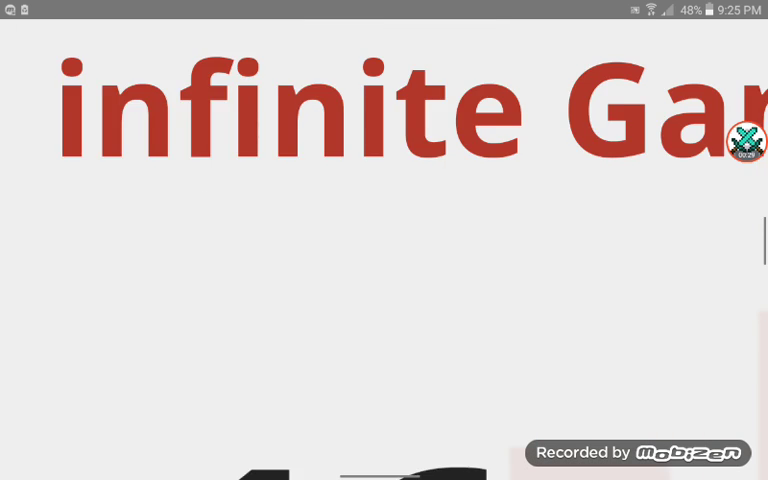
{"action": "scroll", "coordinate": [384, 240], "scroll_direction": "down", "scroll_amount": 3}
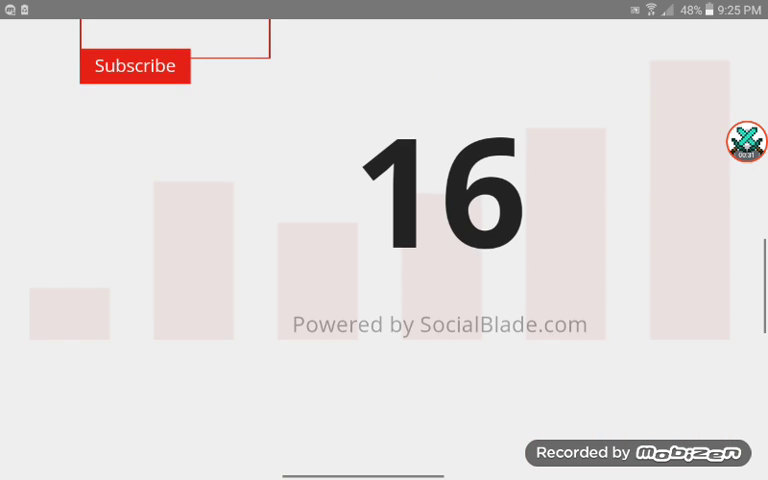
{"action": "scroll", "coordinate": [384, 240], "scroll_direction": "right", "scroll_amount": 3}
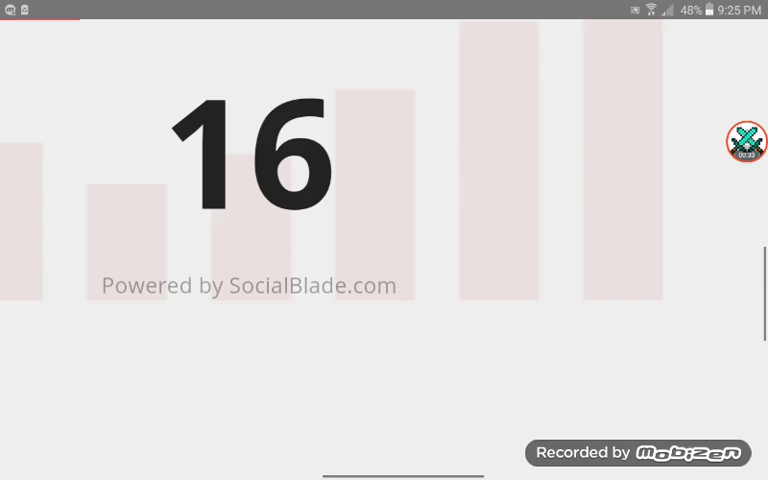
{"action": "scroll", "coordinate": [384, 240], "scroll_direction": "up", "scroll_amount": 2}
{"action": "scroll", "coordinate": [384, 260], "scroll_direction": "down", "scroll_amount": 5}
{"action": "left_click_drag", "start_coordinate": [540, 2], "coordinate": [540, 390]}
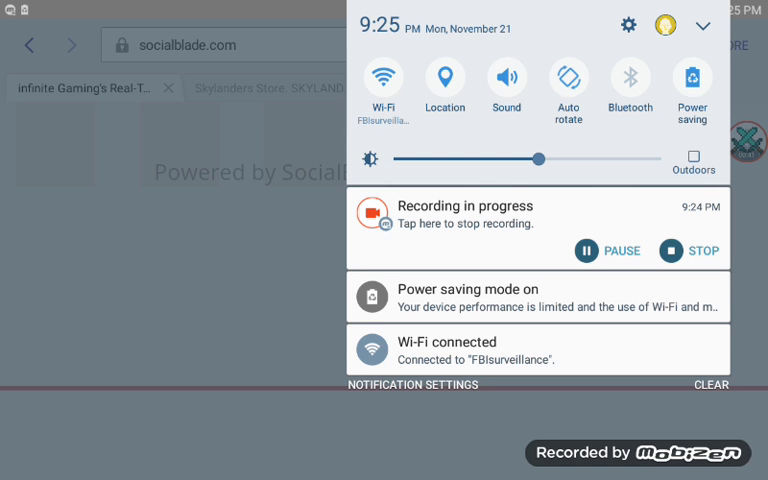
- Dismiss the notification shade to reveal the SocialBlade counter showing 16 subscribers
{"action": "left_click_drag", "start_coordinate": [540, 350], "coordinate": [540, 40]}
{"action": "scroll", "coordinate": [384, 290], "scroll_direction": "up", "scroll_amount": 3}
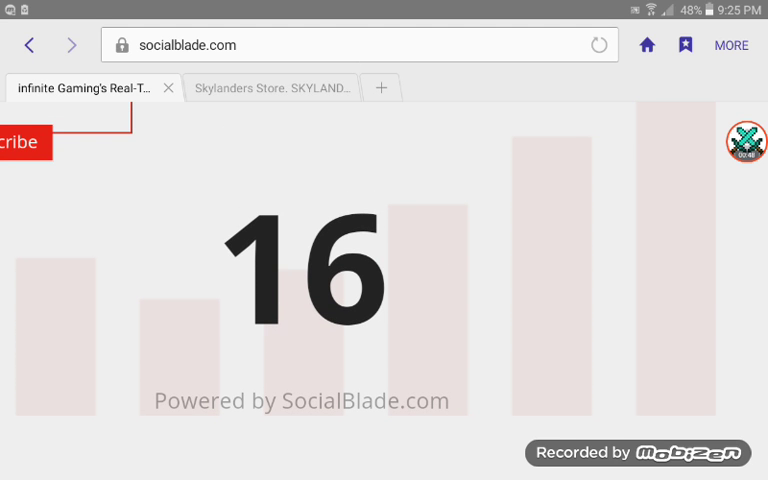
{"action": "scroll", "coordinate": [384, 290], "scroll_direction": "left", "scroll_amount": 2}
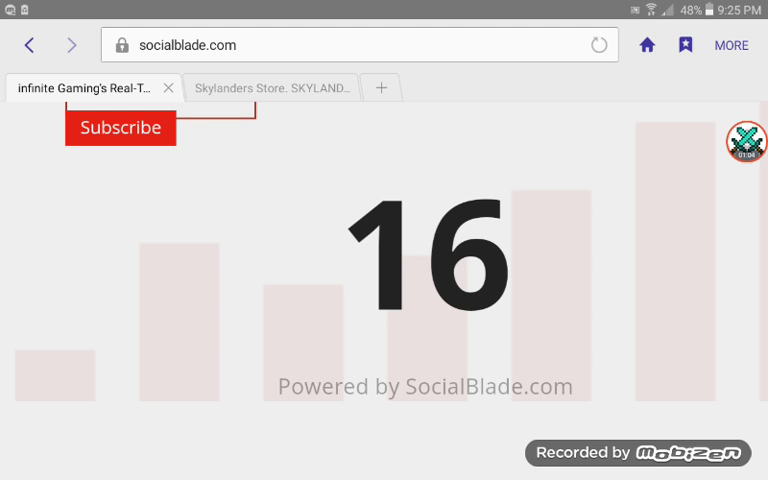
{"action": "scroll", "coordinate": [480, 270], "scroll_direction": "up", "scroll_amount": 5}
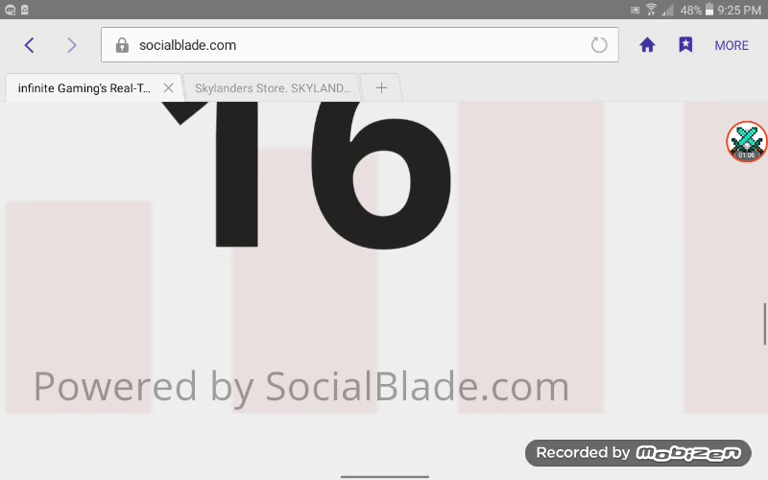
{"action": "scroll", "coordinate": [465, 300], "scroll_direction": "up", "scroll_amount": 1}
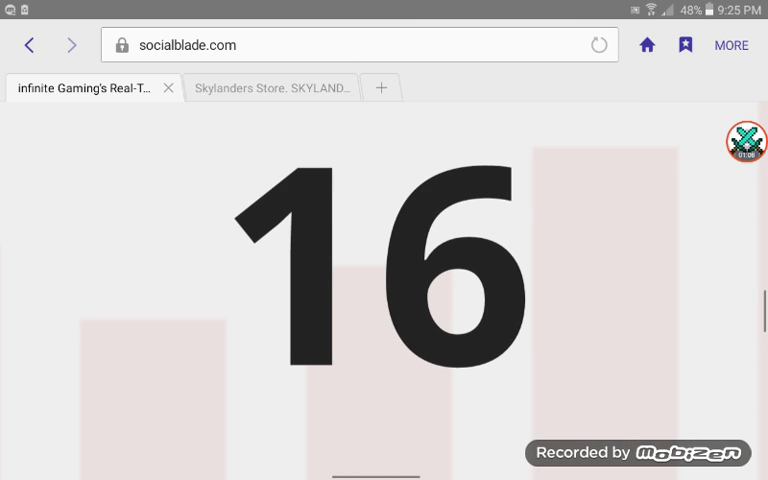